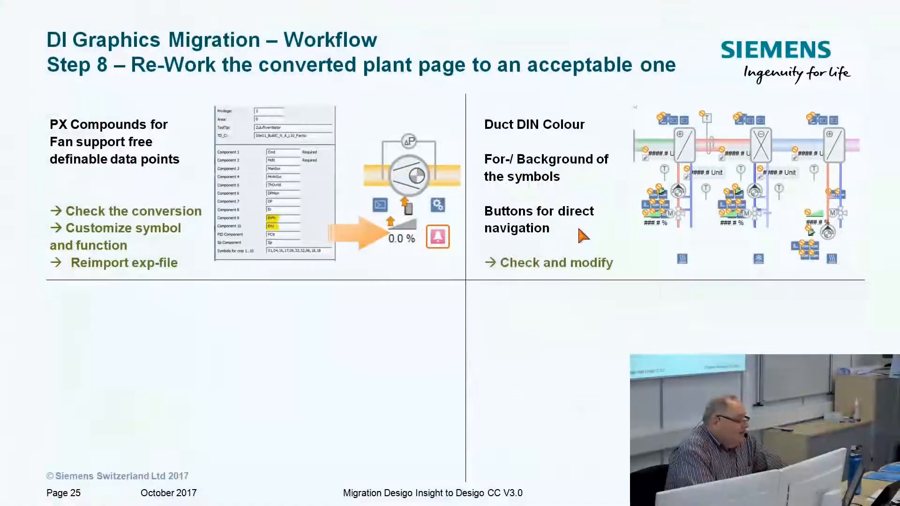
pyautogui.click(584, 236)
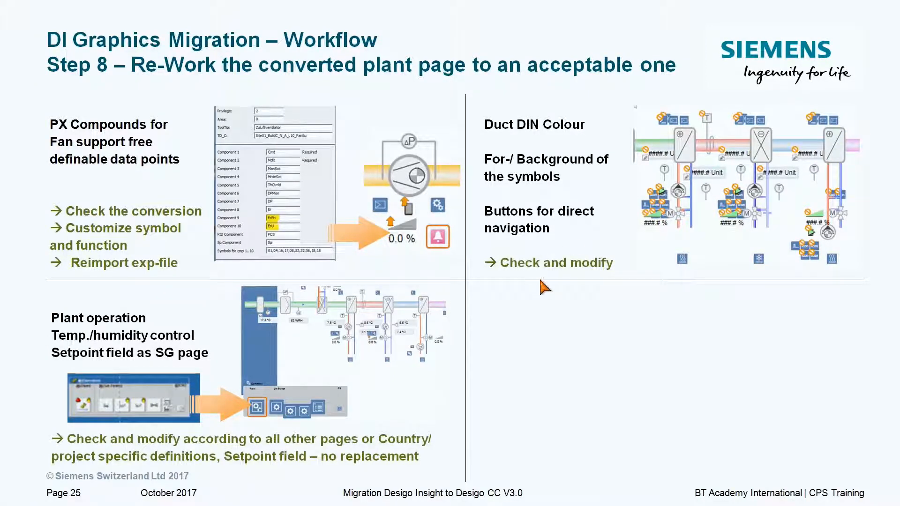
pyautogui.click(401, 384)
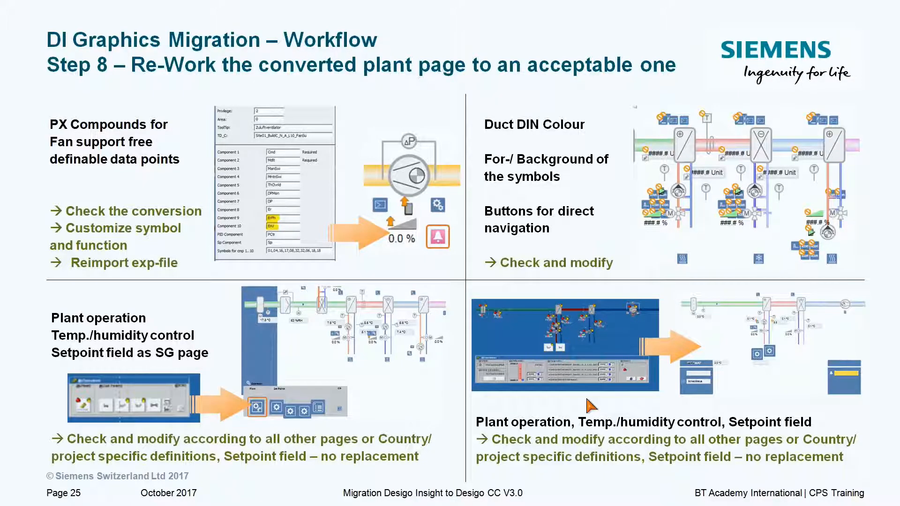
pyautogui.press('Right')
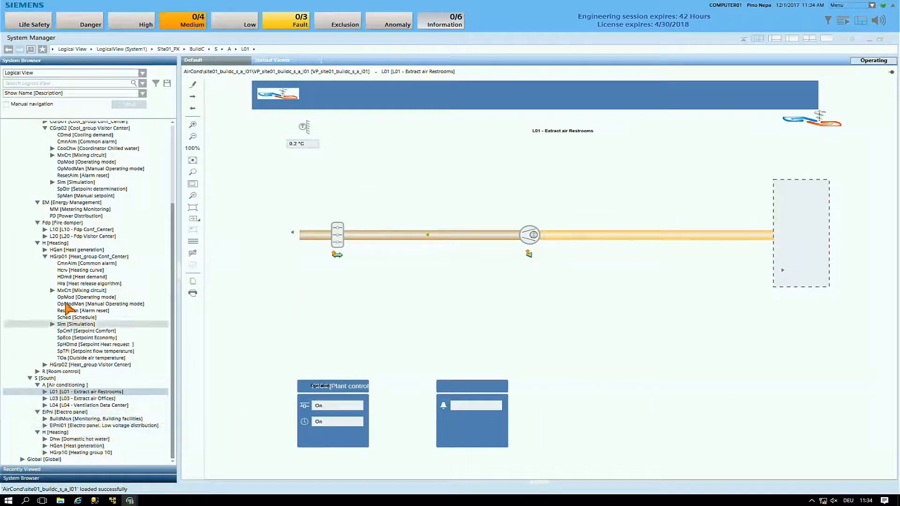
# Display the plant graphic of L03 - Extract air Offices from the South air conditioning branch of the Logical View
pyautogui.click(76, 399)
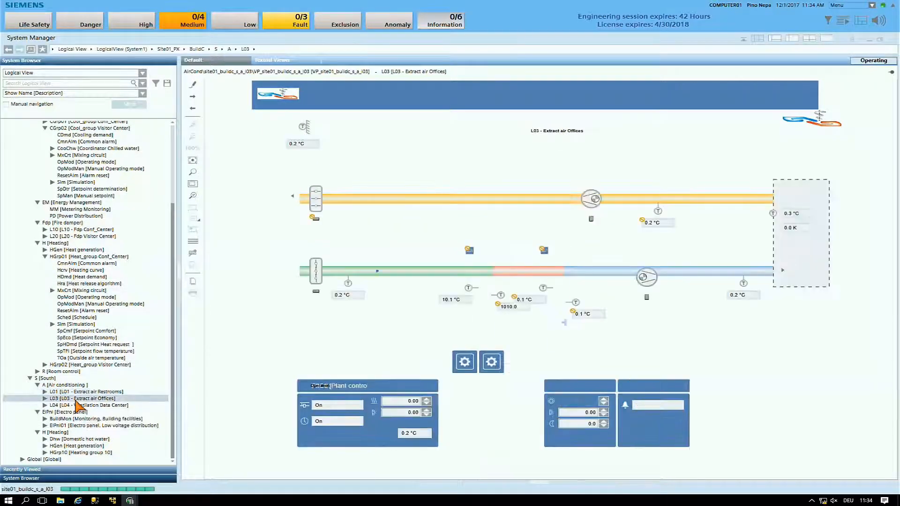
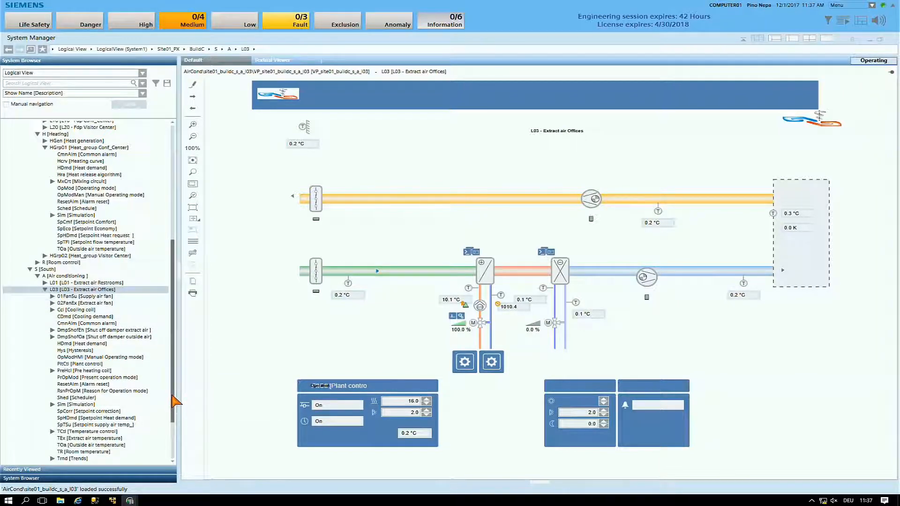
# Display the plant graphic of L04 - Ventilation Data Center in the South air conditioning branch and expand its node
pyautogui.click(45, 290)
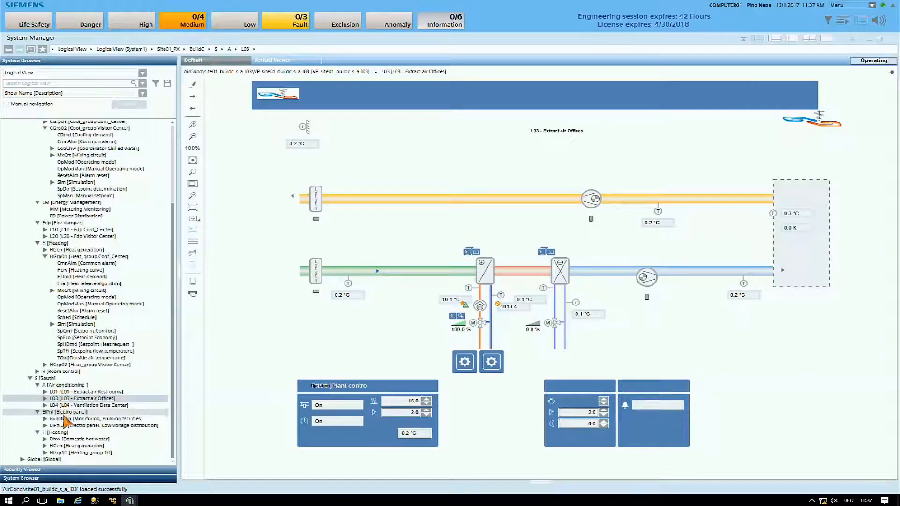
pyautogui.click(70, 405)
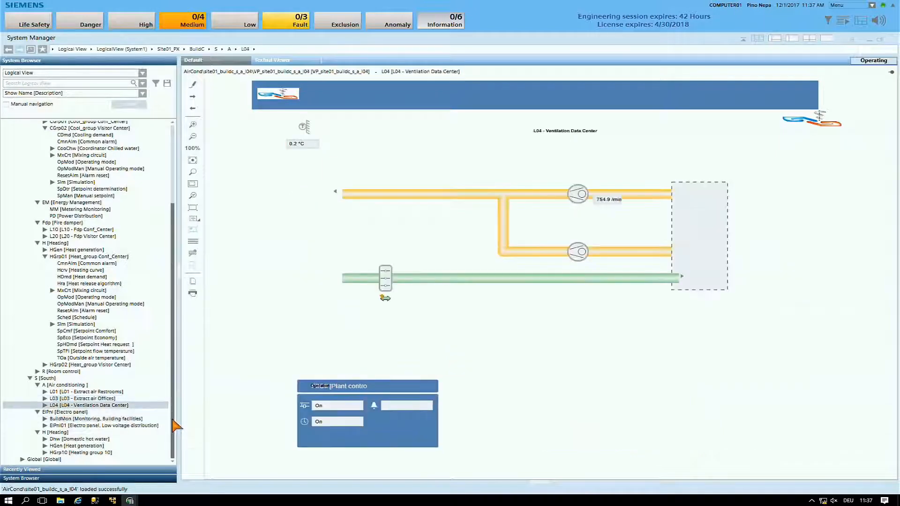
pyautogui.click(45, 405)
pyautogui.moveTo(174, 397); pyautogui.dragTo(173, 445)
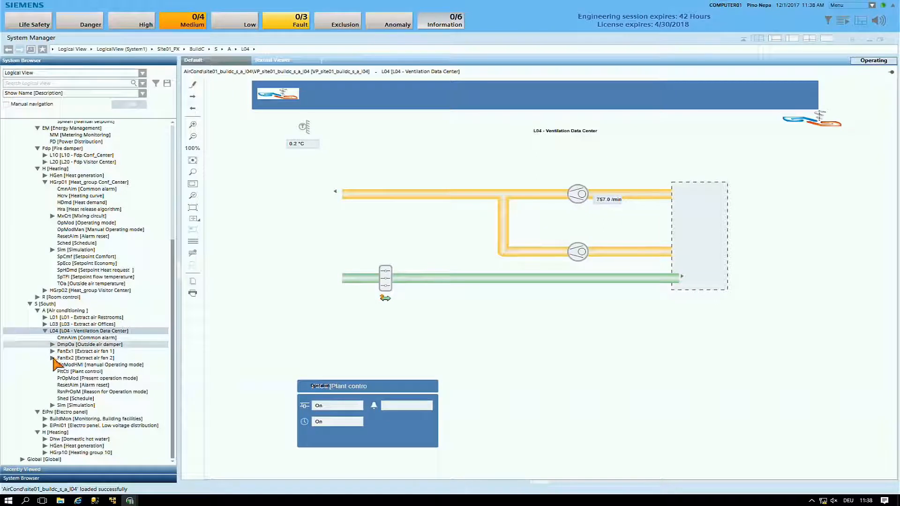
# Expand Extract air fan 2 and Extract air fan 1 under L04 to compare their data points
pyautogui.click(52, 357)
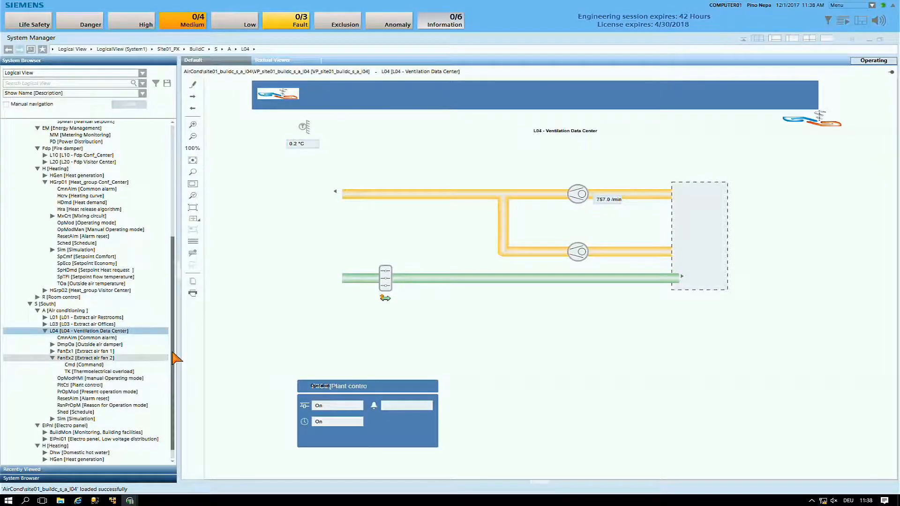
pyautogui.scroll(-1, 173, 359)
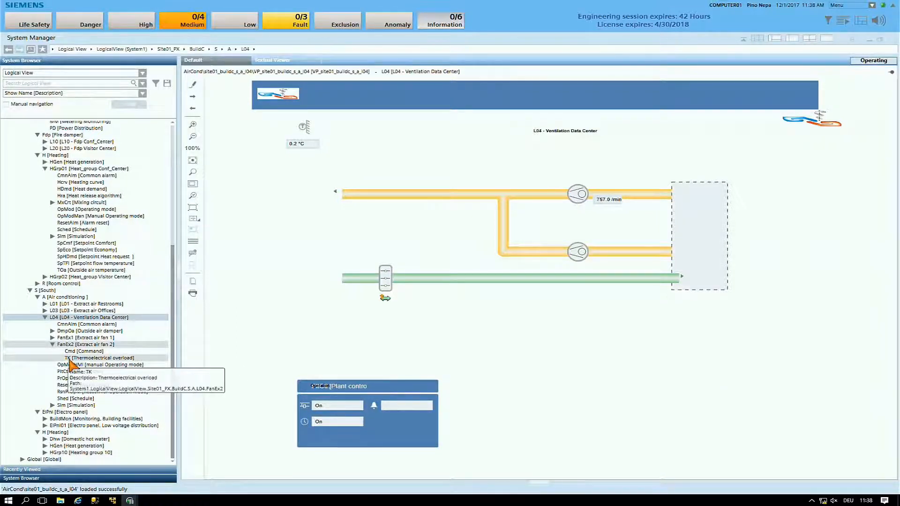
pyautogui.click(52, 338)
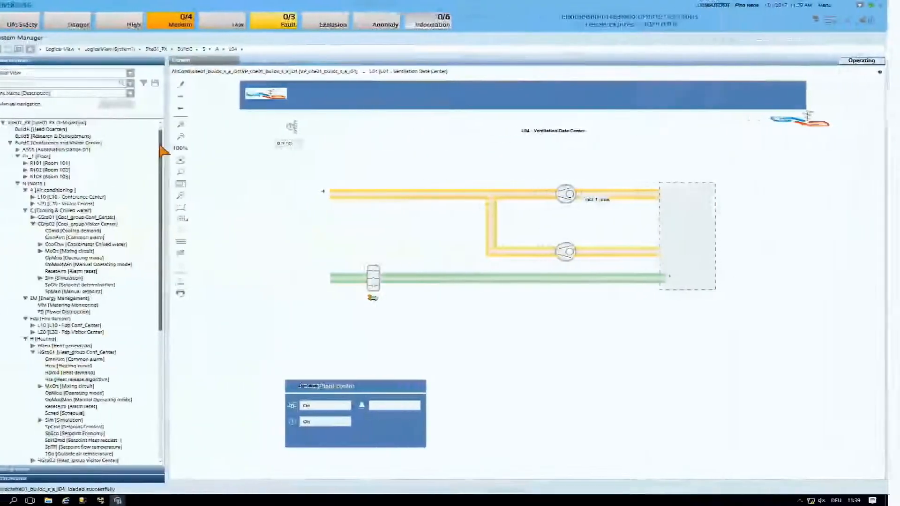
# Display the plant graphic of HGen, Heat generation, in the North Heating branch
pyautogui.moveTo(160, 146); pyautogui.dragTo(161, 168)
pyautogui.click(94, 309)
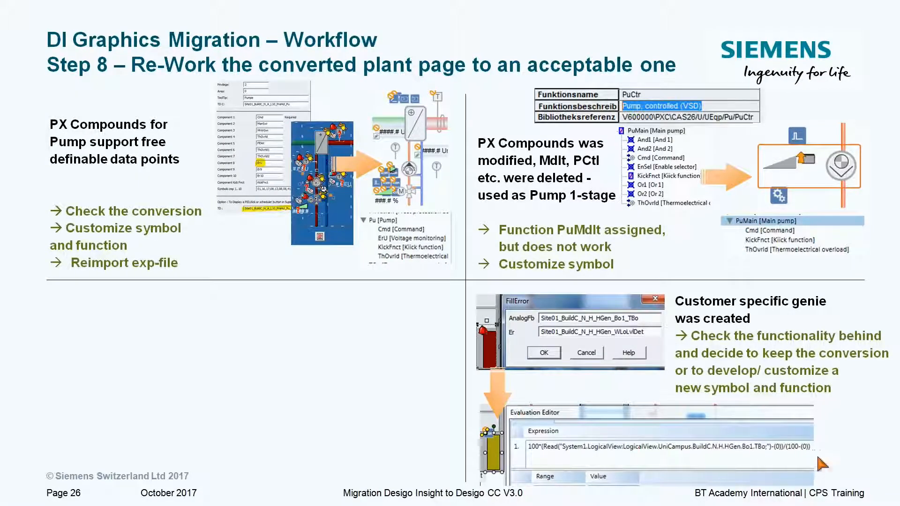
pyautogui.click(753, 449)
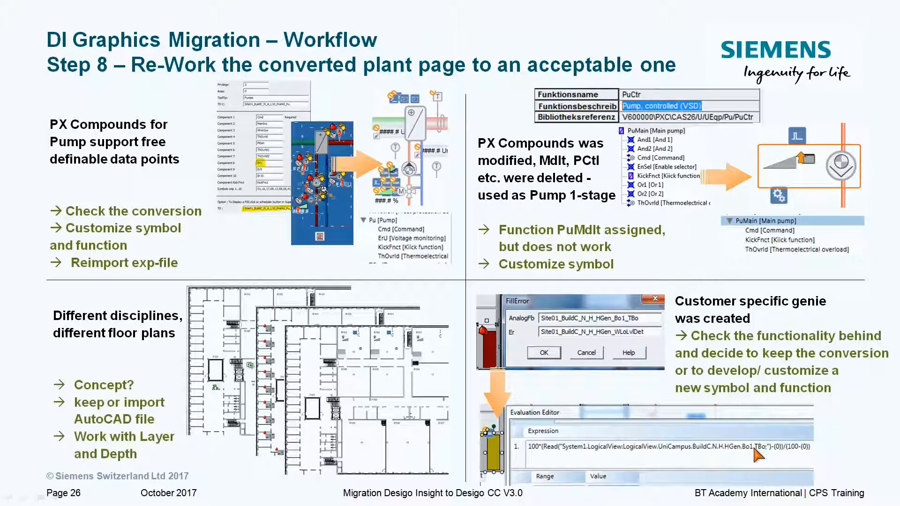
pyautogui.click(755, 448)
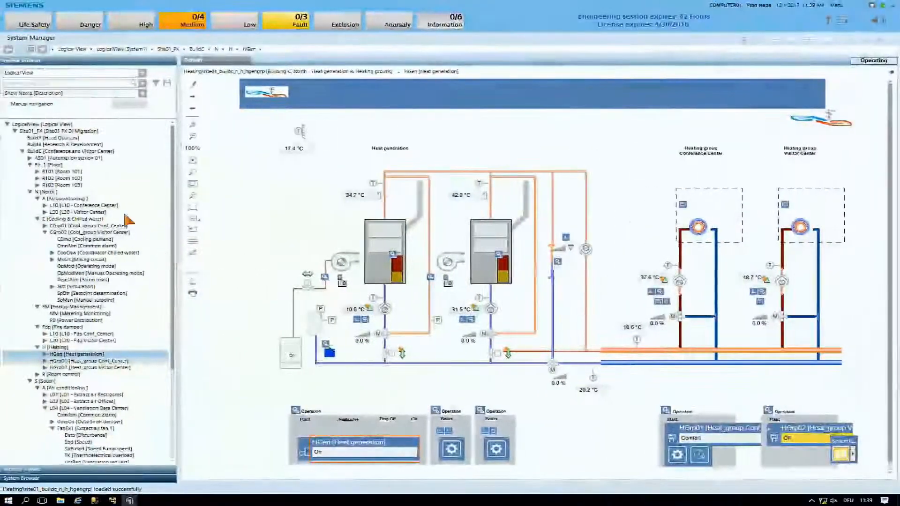
# Display the Flr_1 floor graphic, open it for editing and turn off the viewport display
pyautogui.click(54, 165)
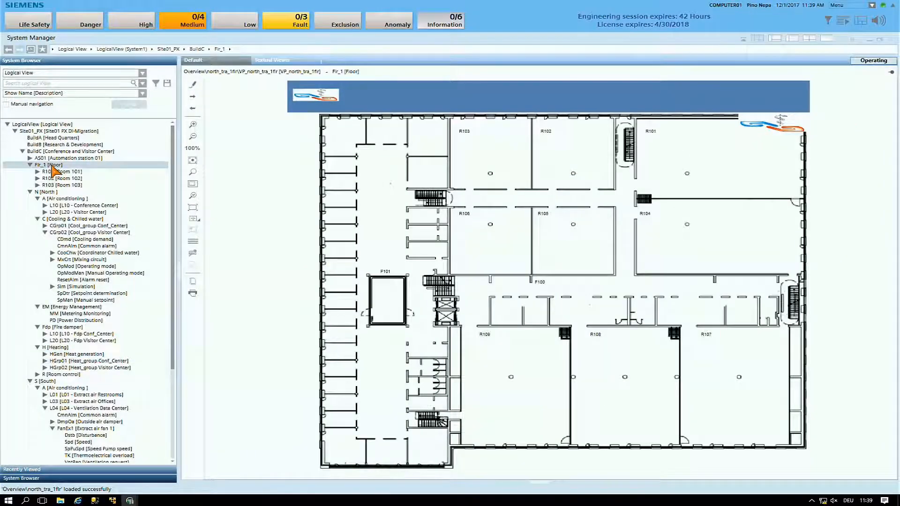
pyautogui.click(291, 222)
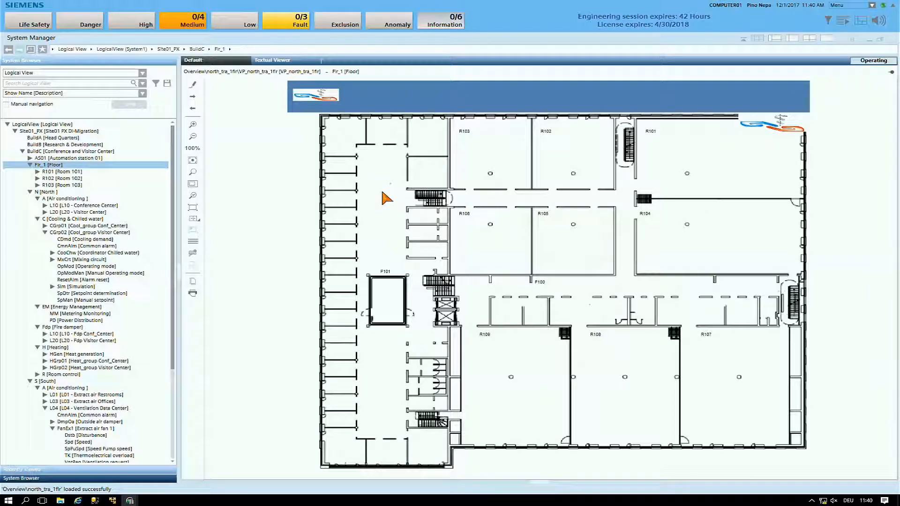
pyautogui.click(195, 84)
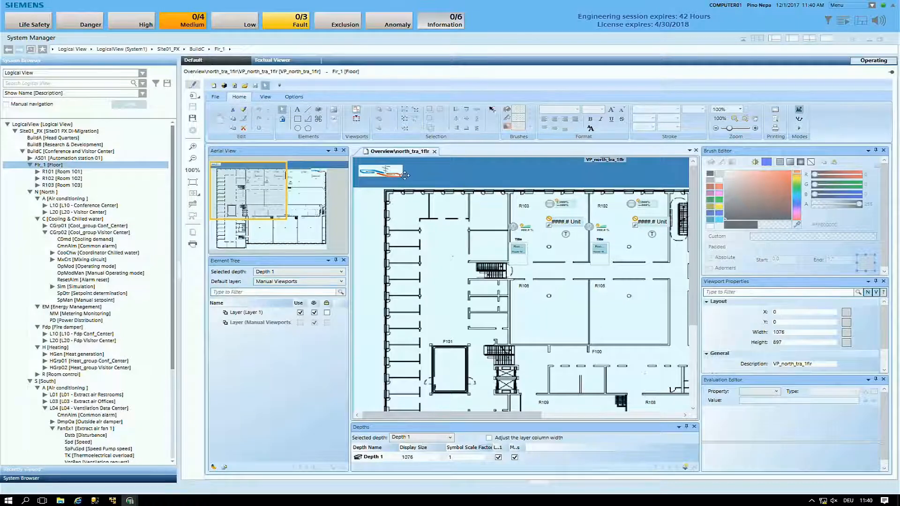
pyautogui.click(357, 110)
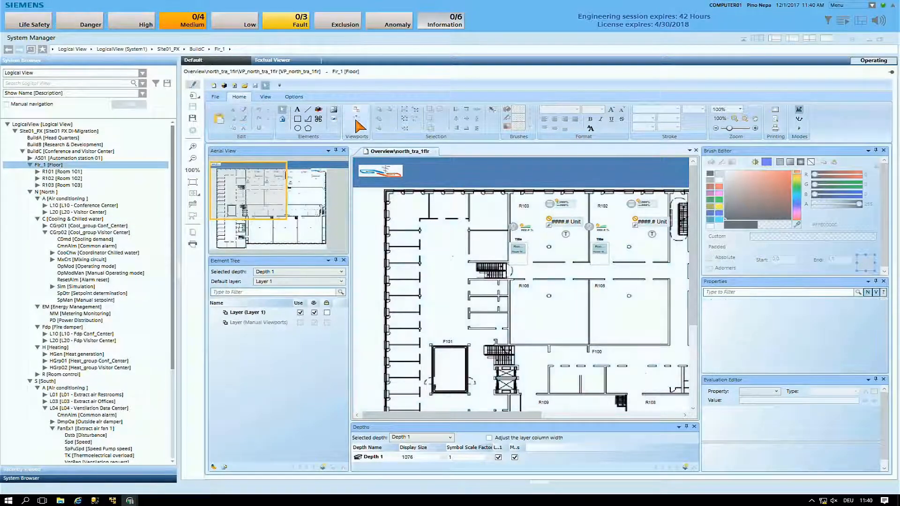
# Select the room symbol in R103 and close the Aerial View and Element Tree panes to enlarge the drawing area
pyautogui.click(524, 255)
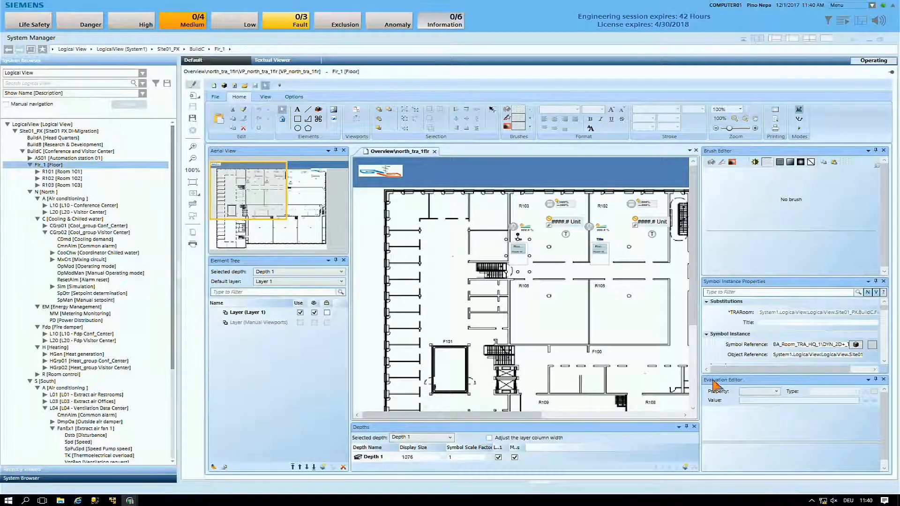
pyautogui.moveTo(702, 356); pyautogui.dragTo(697, 356)
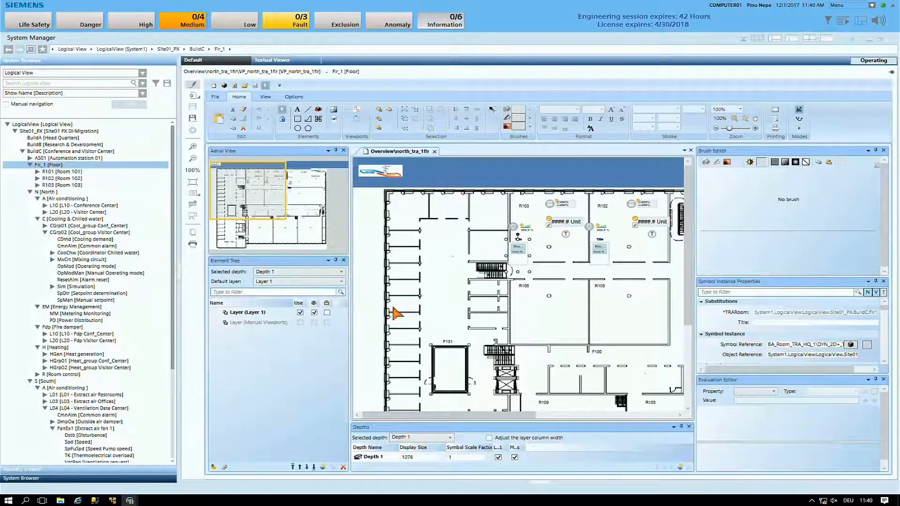
pyautogui.click(343, 150)
pyautogui.click(344, 151)
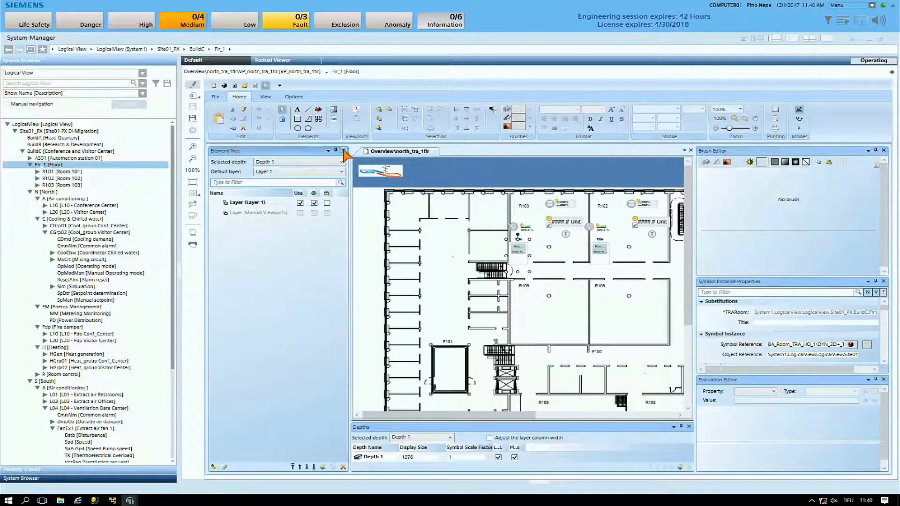
pyautogui.moveTo(695, 315); pyautogui.dragTo(700, 315)
# Inspect the Object Reference path of the R103 room symbol and close the Depths pane
pyautogui.click(783, 357)
pyautogui.click(783, 357)
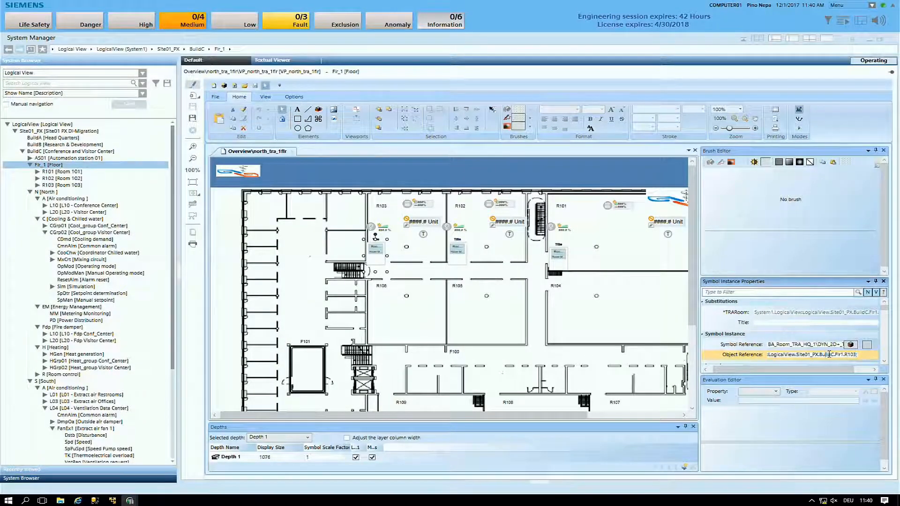
pyautogui.moveTo(853, 355); pyautogui.dragTo(857, 355)
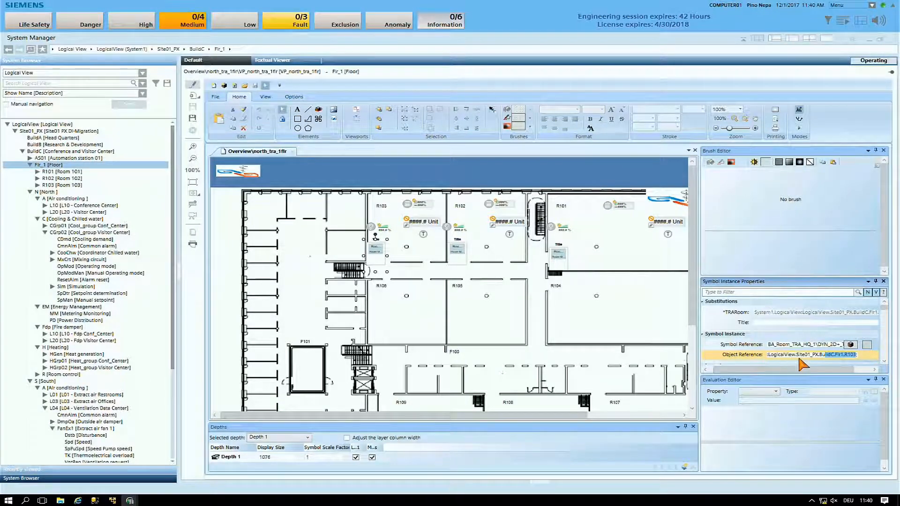
pyautogui.click(809, 355)
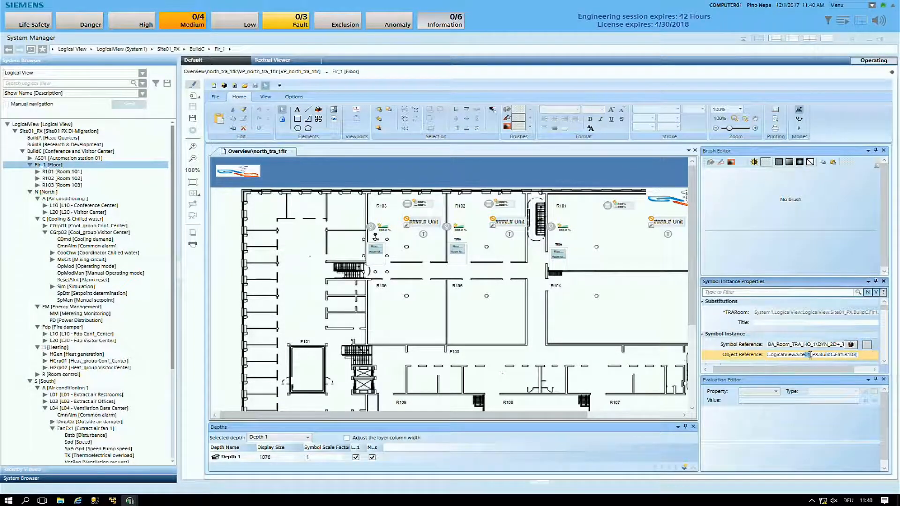
pyautogui.click(694, 426)
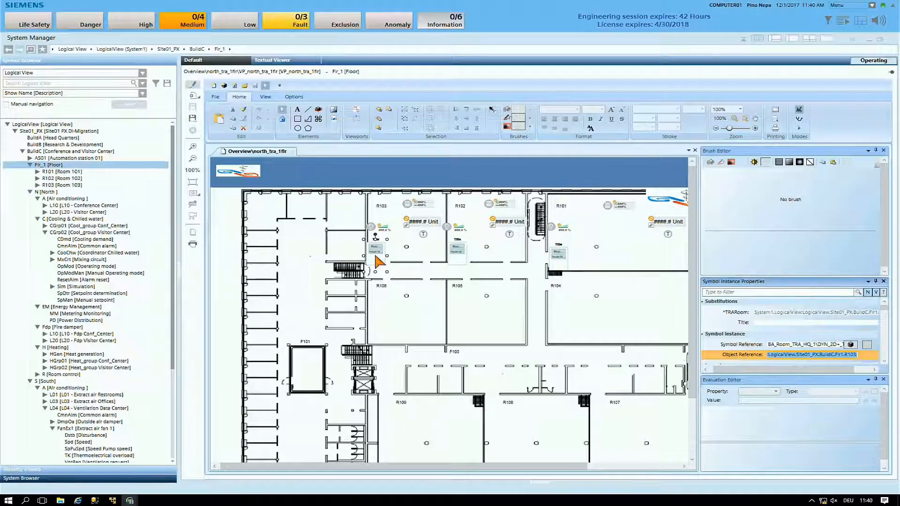
# Try to replace the R103 room symbol's Object Reference with the Room 103 object from Flr_1
pyautogui.scroll(2, 382, 264)
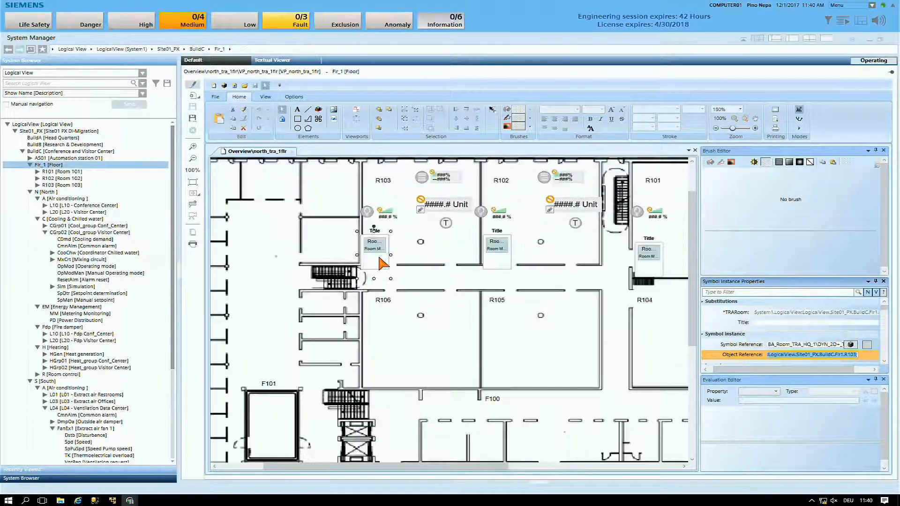
pyautogui.click(379, 245)
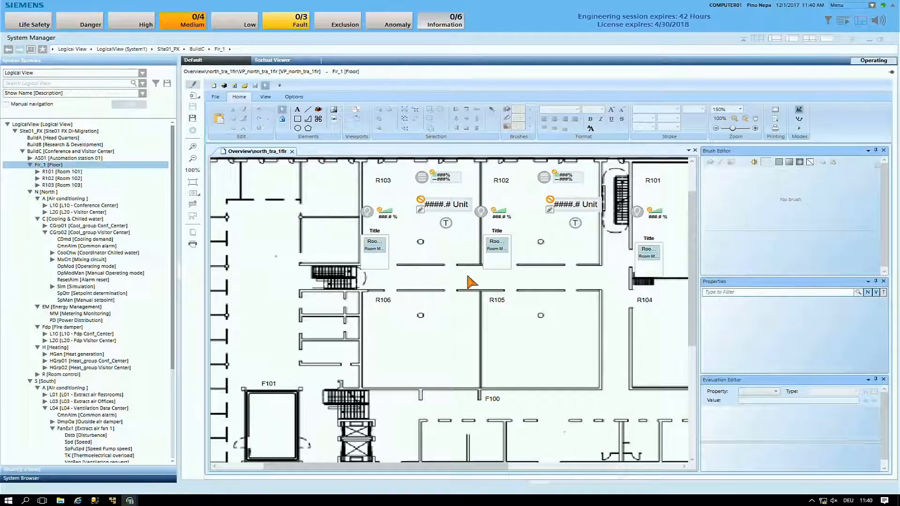
pyautogui.click(377, 247)
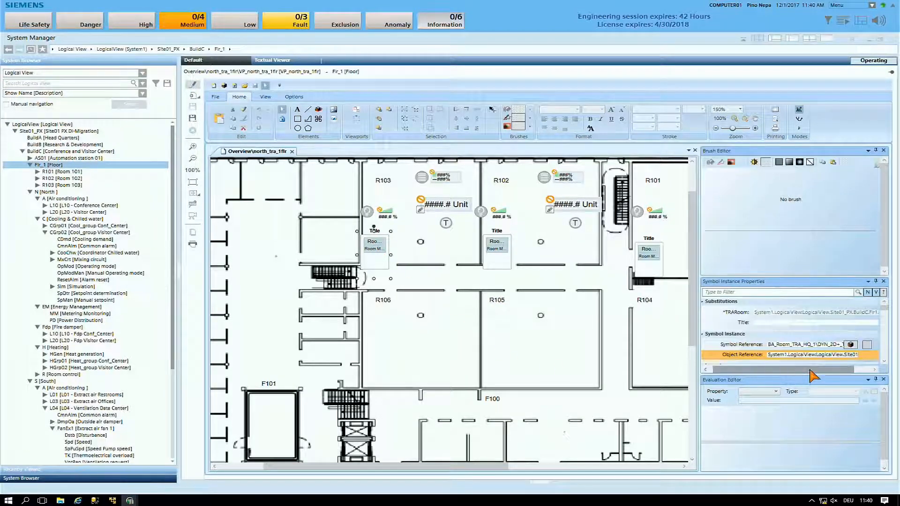
pyautogui.click(830, 355)
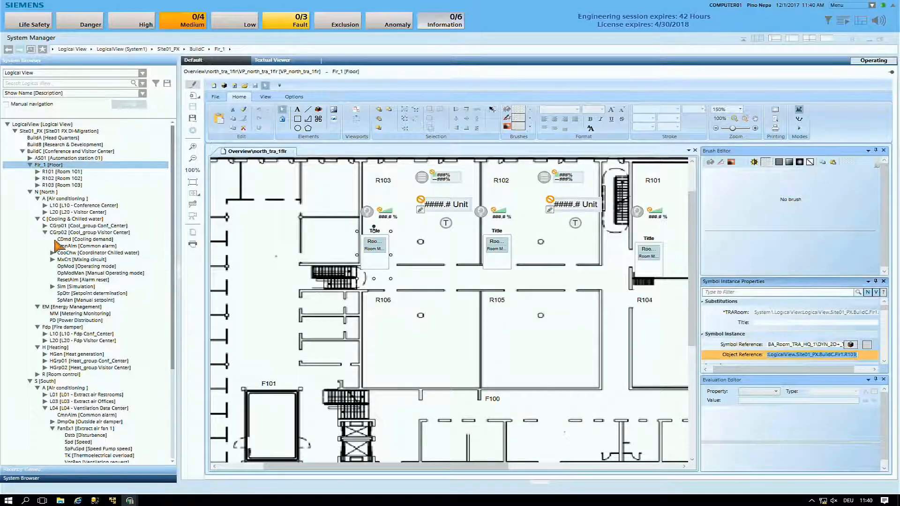
pyautogui.moveTo(64, 187); pyautogui.dragTo(789, 358)
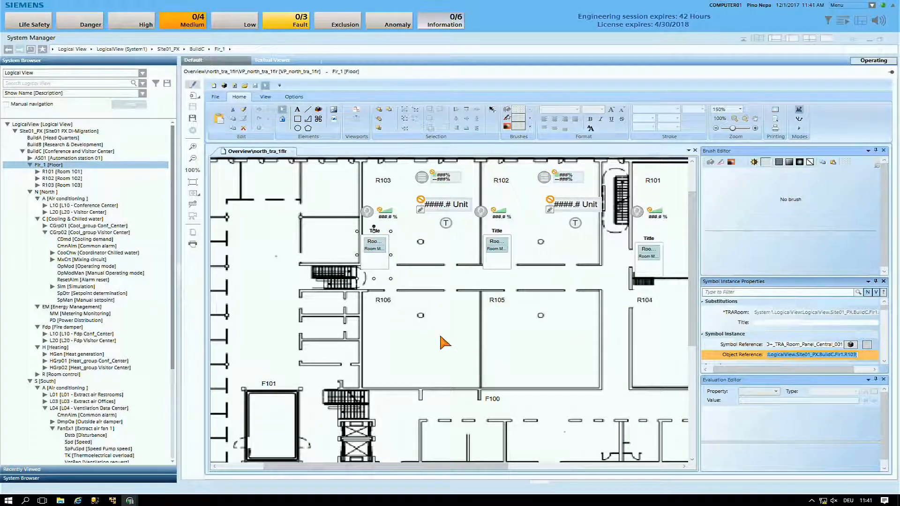
# Set the Object References of the R102 and R101 room symbols to the Room 102 and Room 101 objects under Flr_1
pyautogui.click(500, 250)
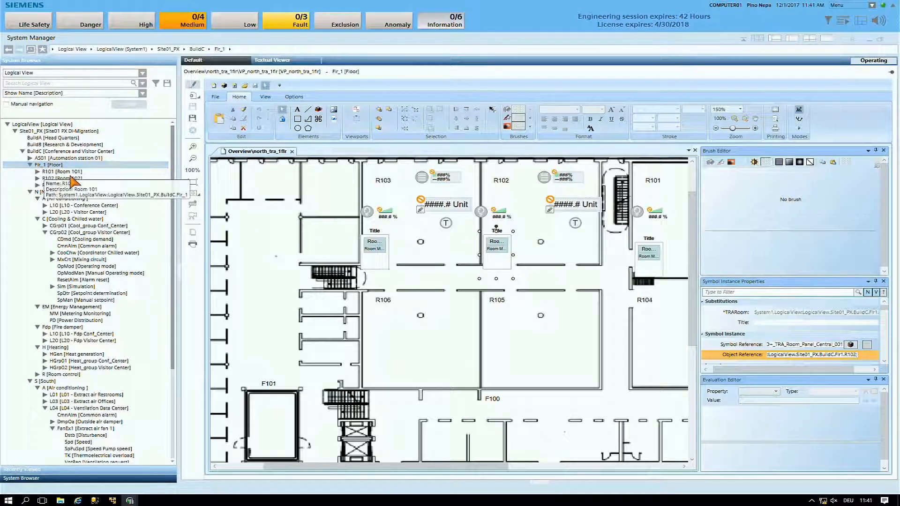
pyautogui.click(765, 322)
pyautogui.moveTo(804, 353); pyautogui.dragTo(805, 357)
pyautogui.click(651, 253)
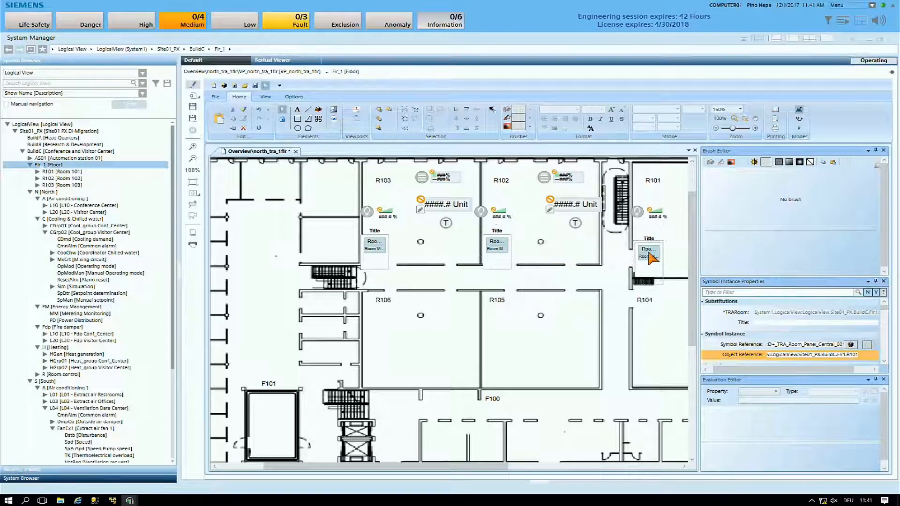
pyautogui.moveTo(73, 177); pyautogui.dragTo(805, 358)
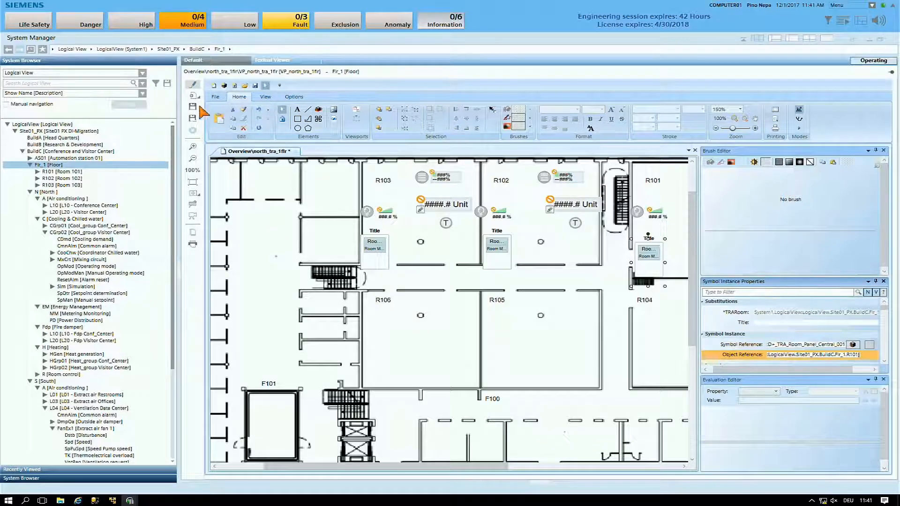
# Save the floor graphic and check its room symbols in test and Runtime modes
pyautogui.click(799, 119)
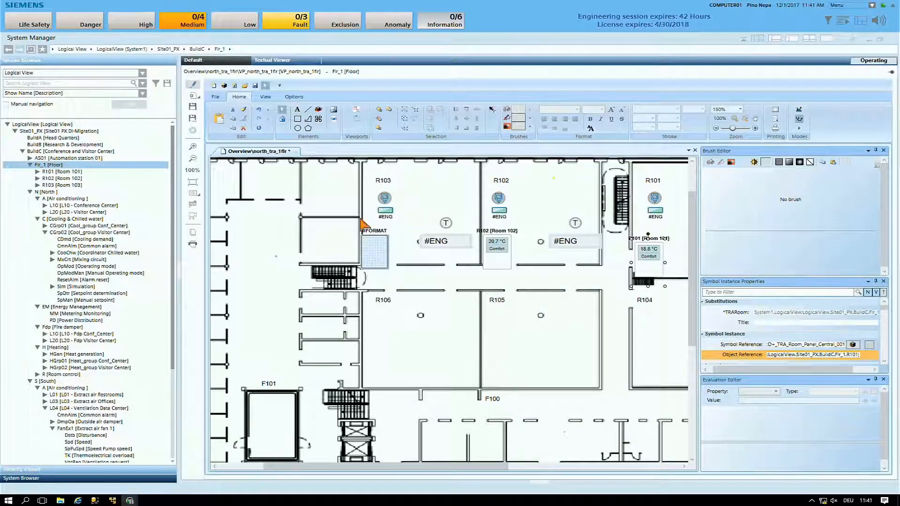
pyautogui.click(193, 107)
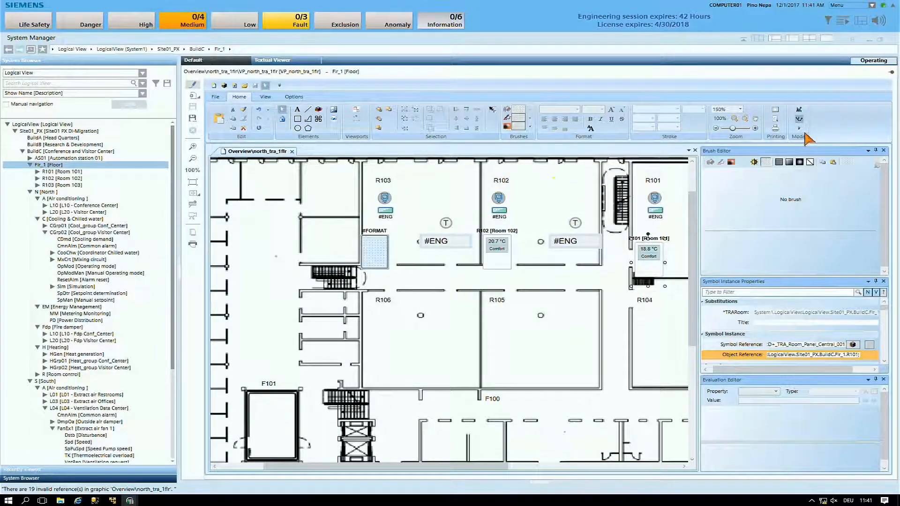
pyautogui.click(800, 129)
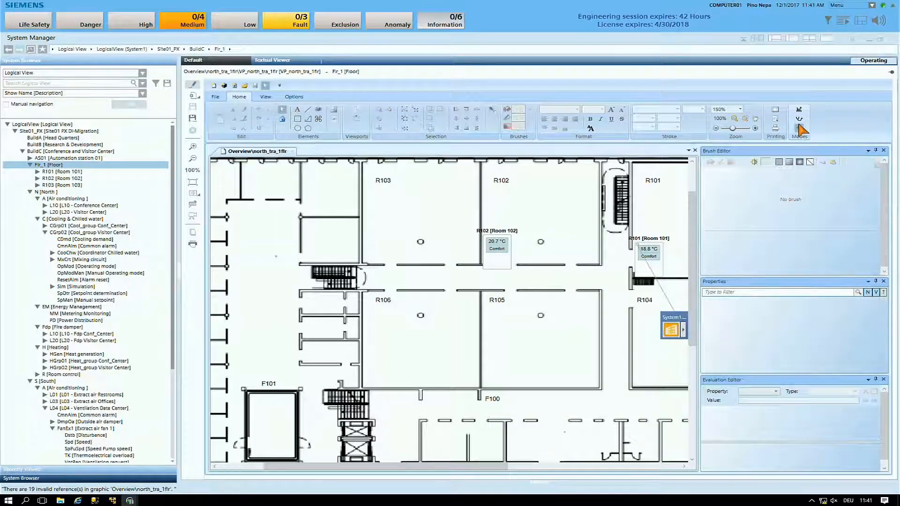
pyautogui.click(798, 120)
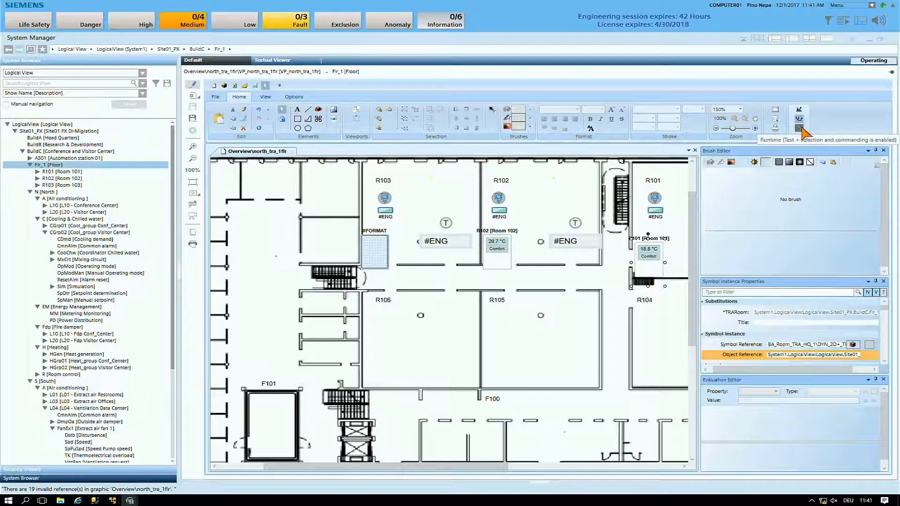
# Set the R103 room symbol's Object Reference to the Room 103 object under Flr_1, using the R101 symbol's reference for comparison
pyautogui.click(817, 357)
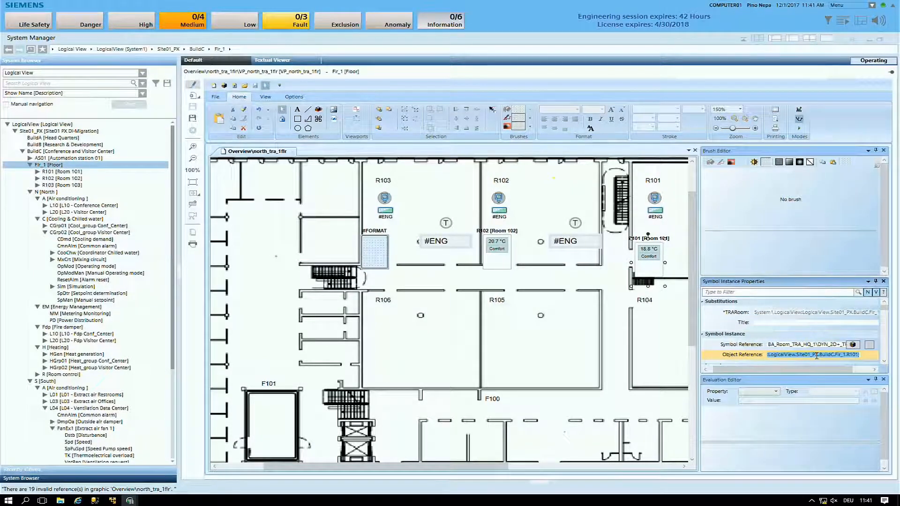
pyautogui.click(428, 203)
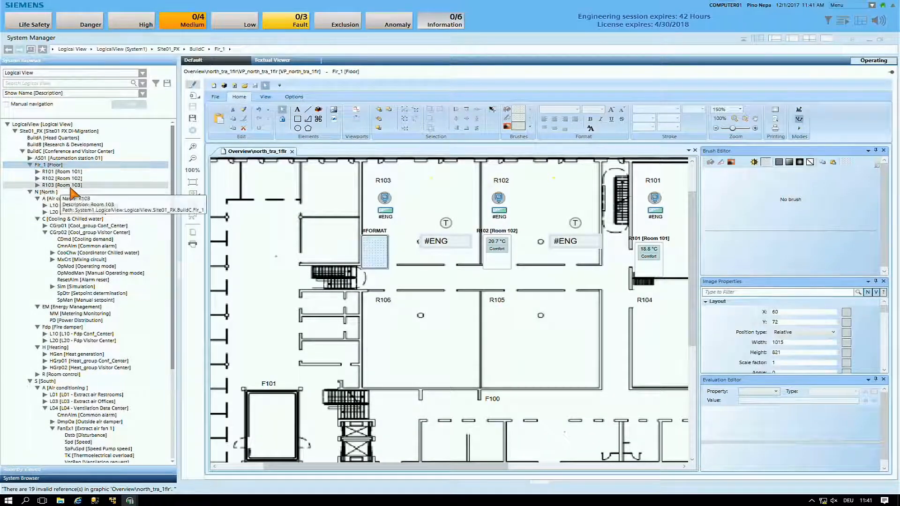
pyautogui.click(378, 252)
pyautogui.click(843, 354)
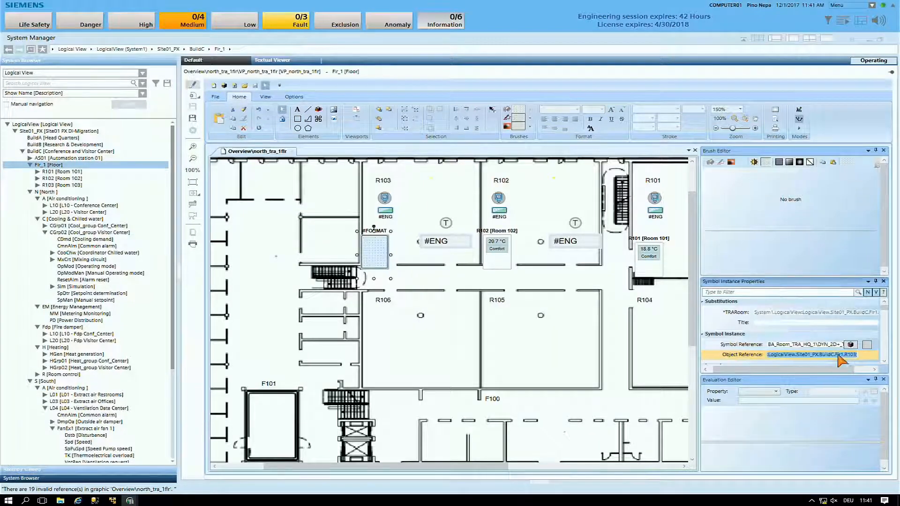
pyautogui.moveTo(78, 185); pyautogui.dragTo(774, 357)
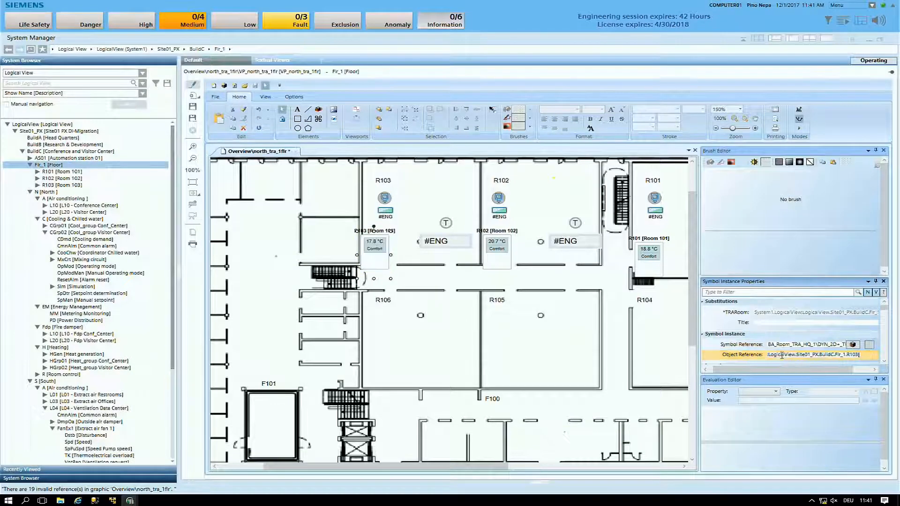
# Save the north_tra_1flr floor graphic and check the R103, R102 and R101 room symbols in Runtime mode
pyautogui.click(194, 107)
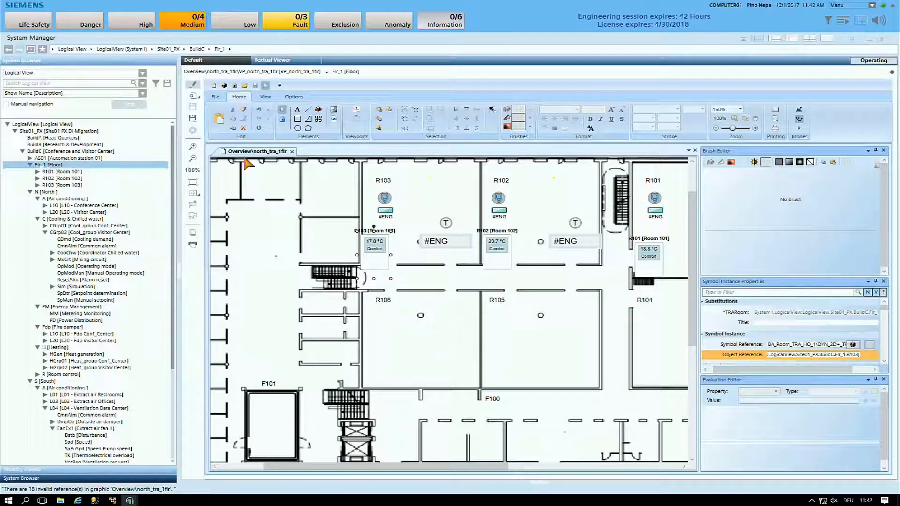
pyautogui.click(194, 85)
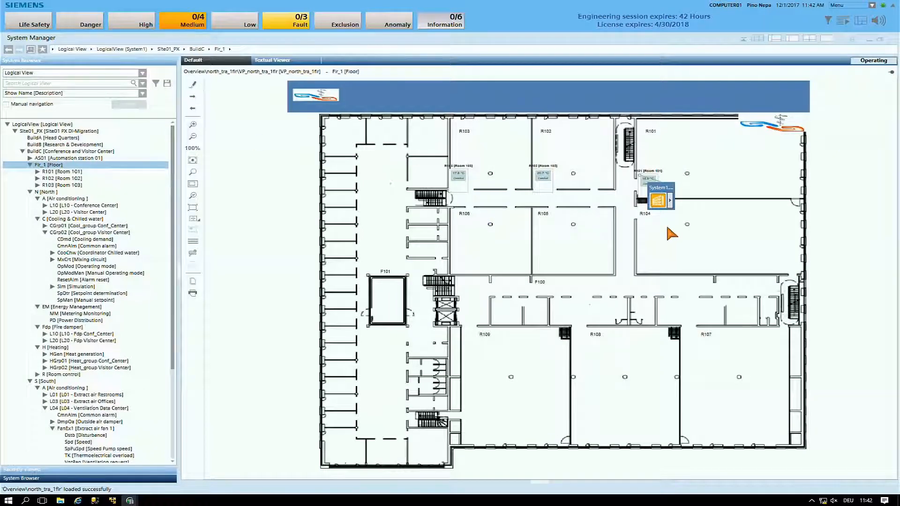
pyautogui.scroll(3, 681, 229)
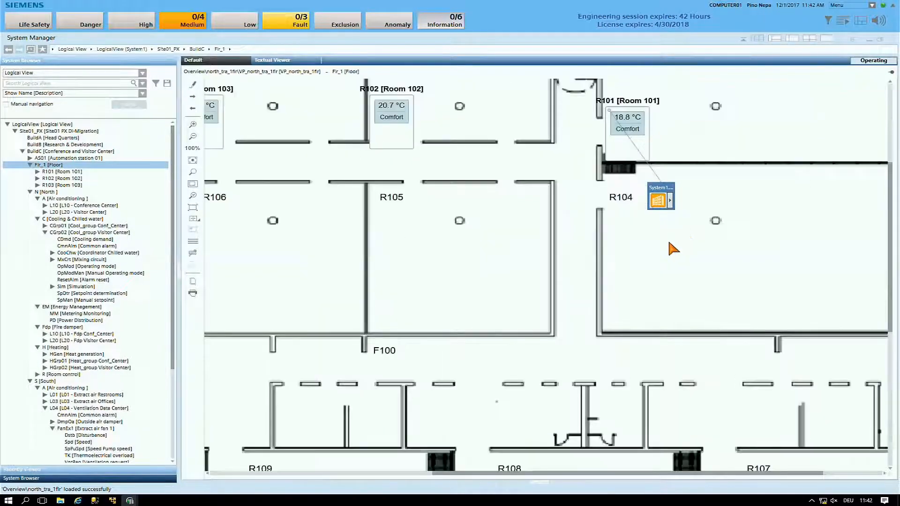
pyautogui.moveTo(603, 474); pyautogui.dragTo(526, 474)
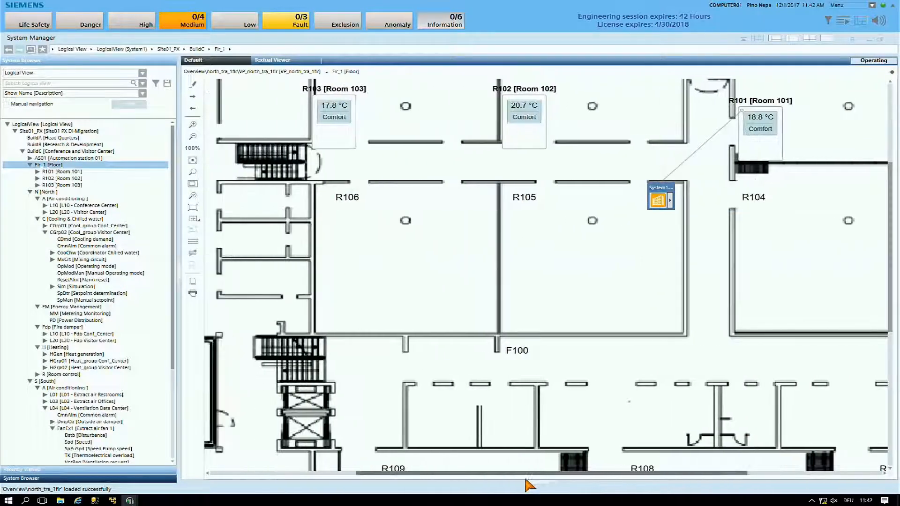
pyautogui.scroll(3, 563, 247)
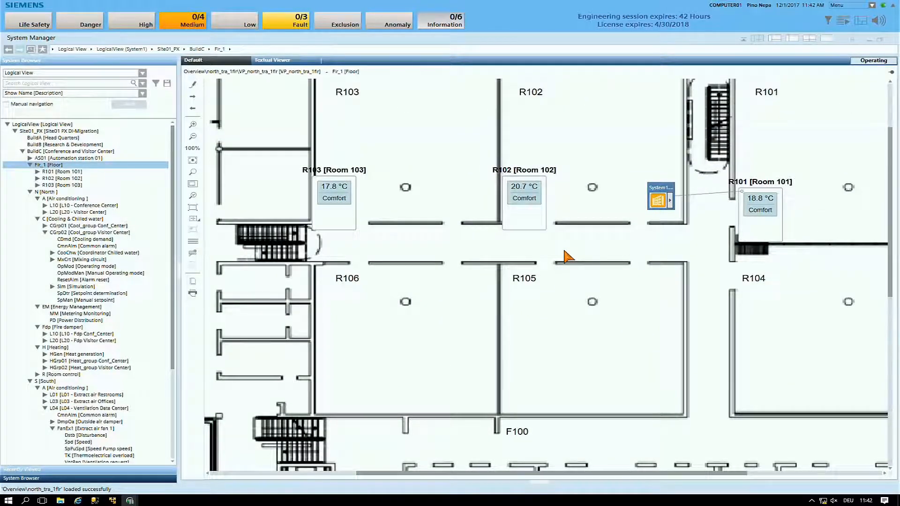
pyautogui.scroll(-4, 567, 256)
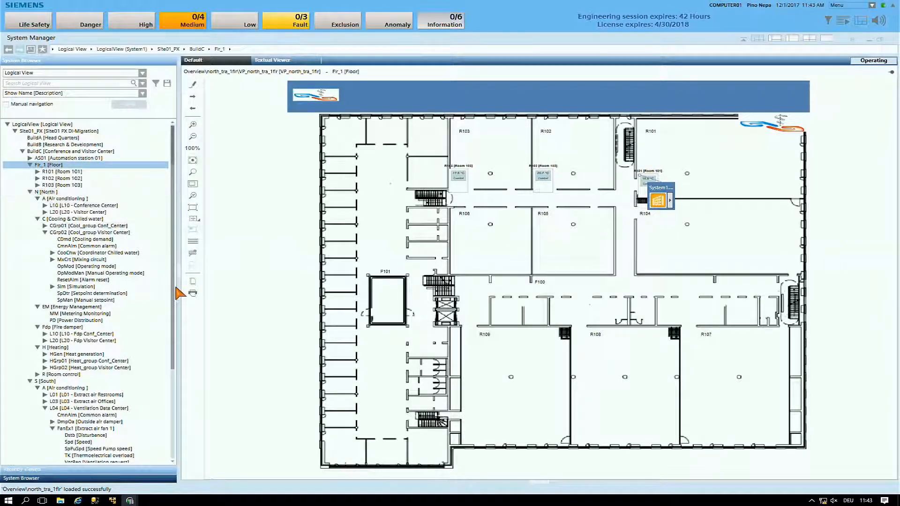
# Widen the System Browser, display the BuildC overview graphic and follow its Air conditioning North link
pyautogui.moveTo(179, 299); pyautogui.dragTo(193, 298)
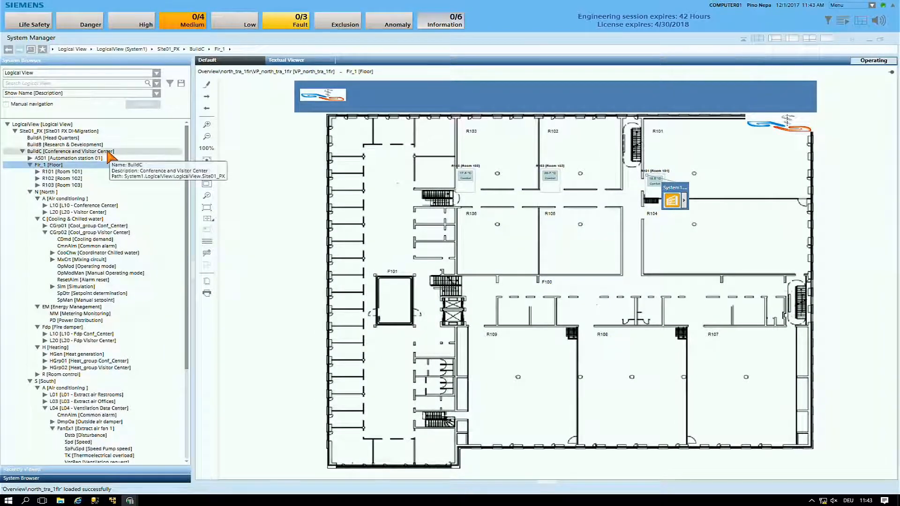
pyautogui.click(53, 152)
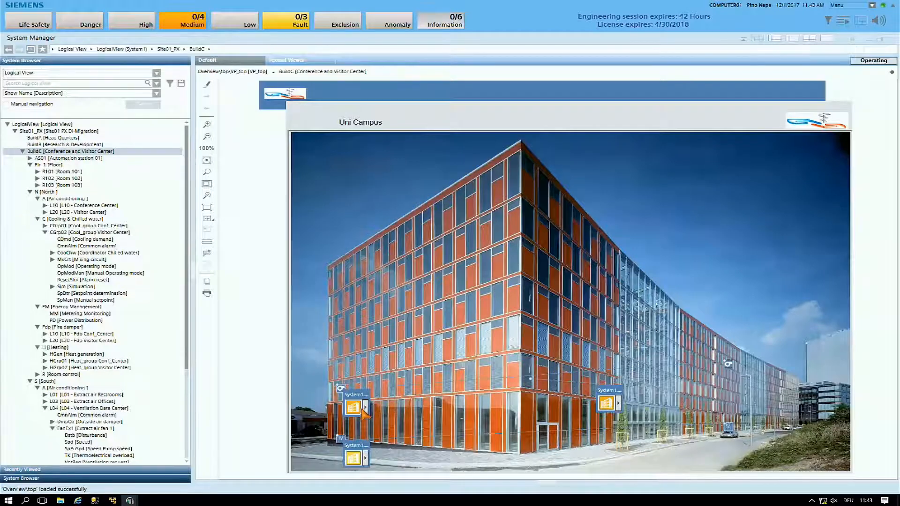
pyautogui.click(340, 392)
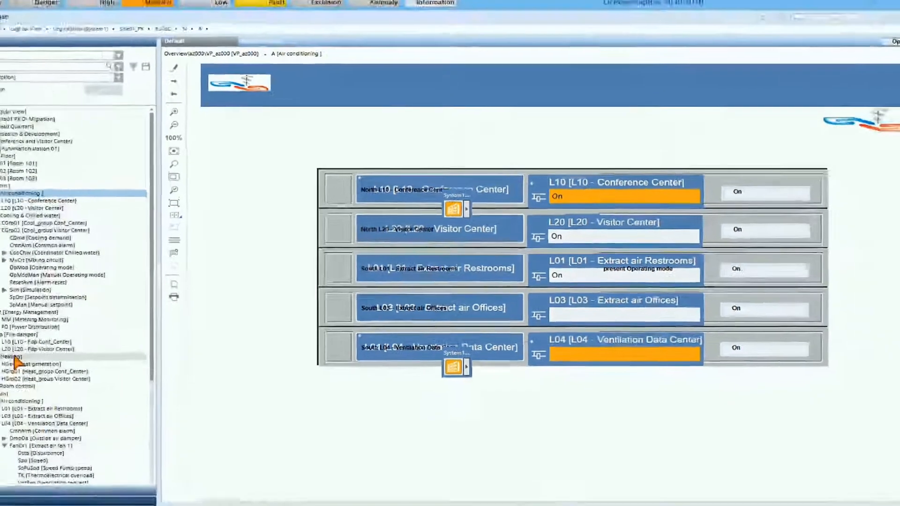
# Display the Heating overview graphic under North and open the plant graphic of its first HGen heat generation symbol
pyautogui.click(8, 359)
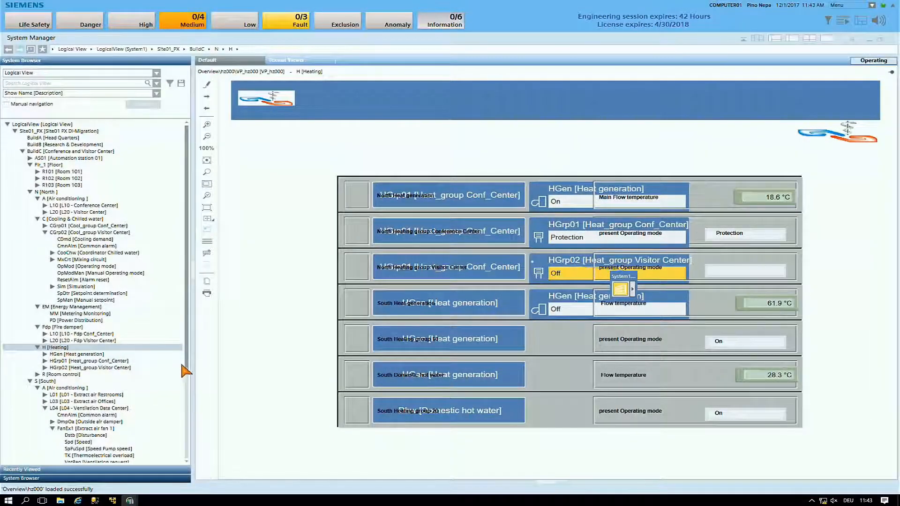
pyautogui.moveTo(190, 367); pyautogui.dragTo(189, 403)
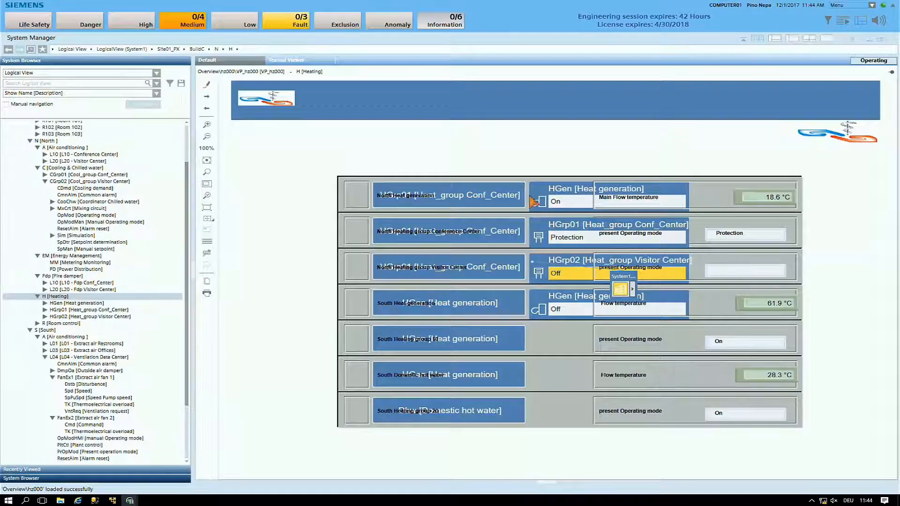
pyautogui.click(571, 206)
pyautogui.doubleClick(573, 209)
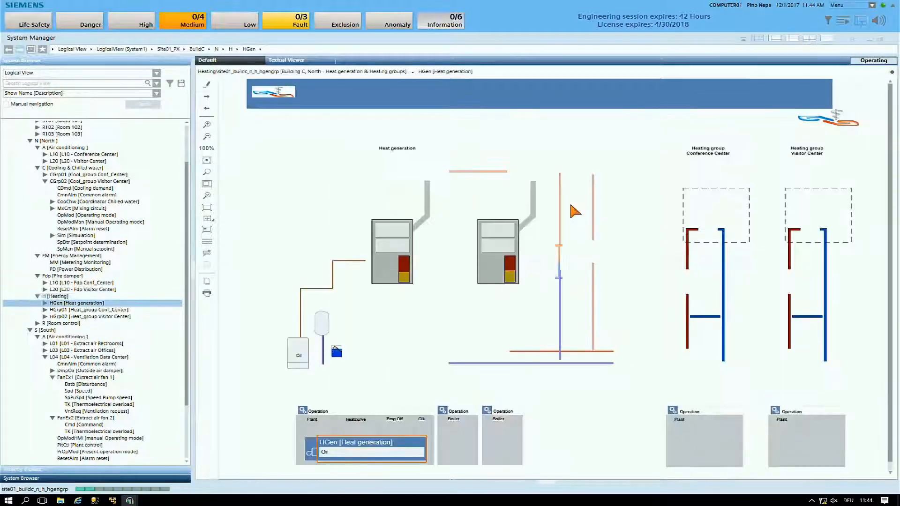